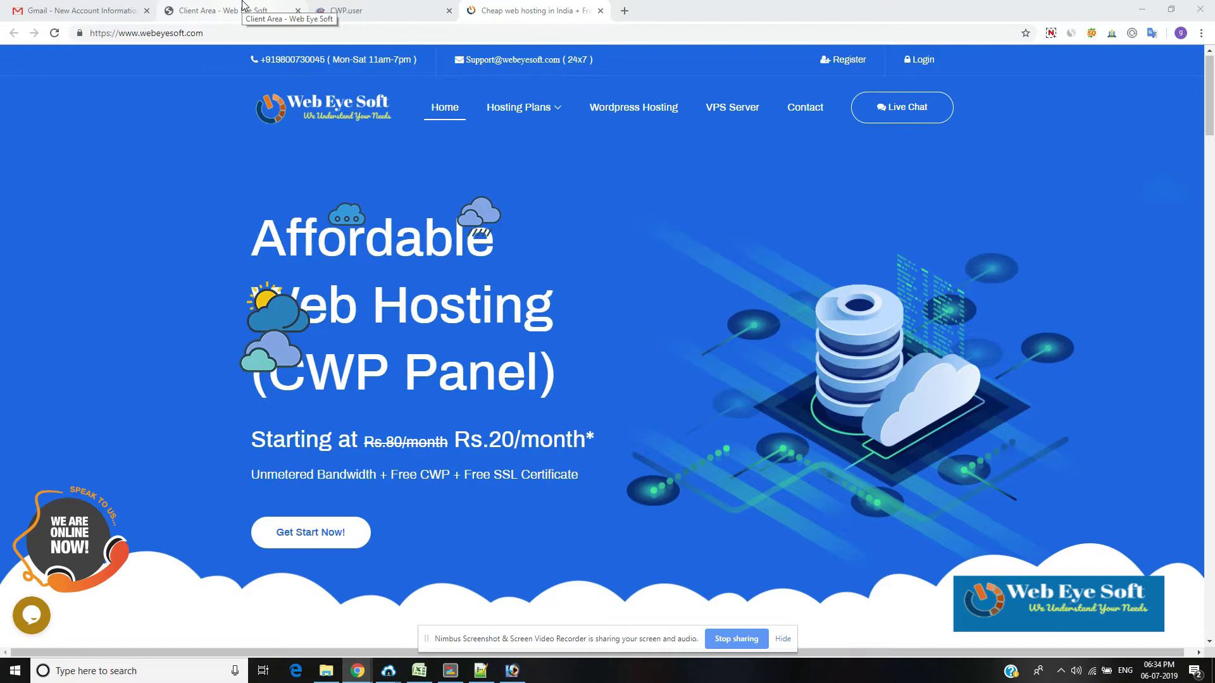
- Go from the Client Area's Manage Product page to Roundcube webmail login
click(239, 10)
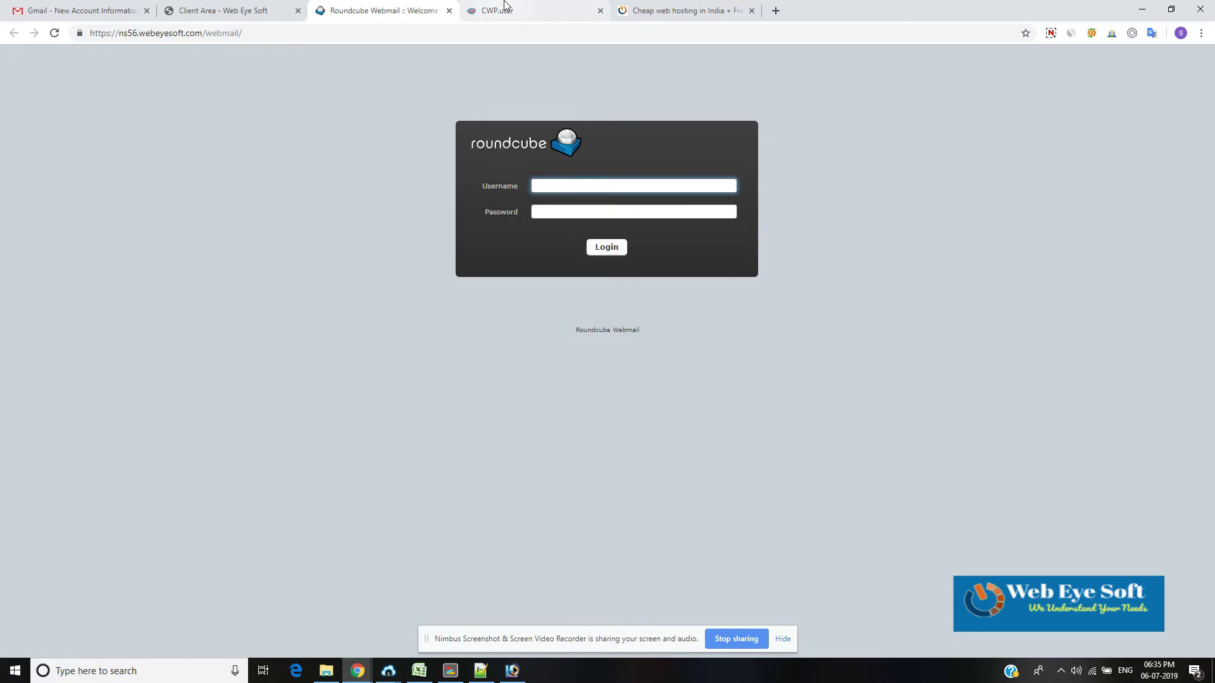
- Open Email Accounts from the CWP sidebar to view the empty mailbox list
click(507, 7)
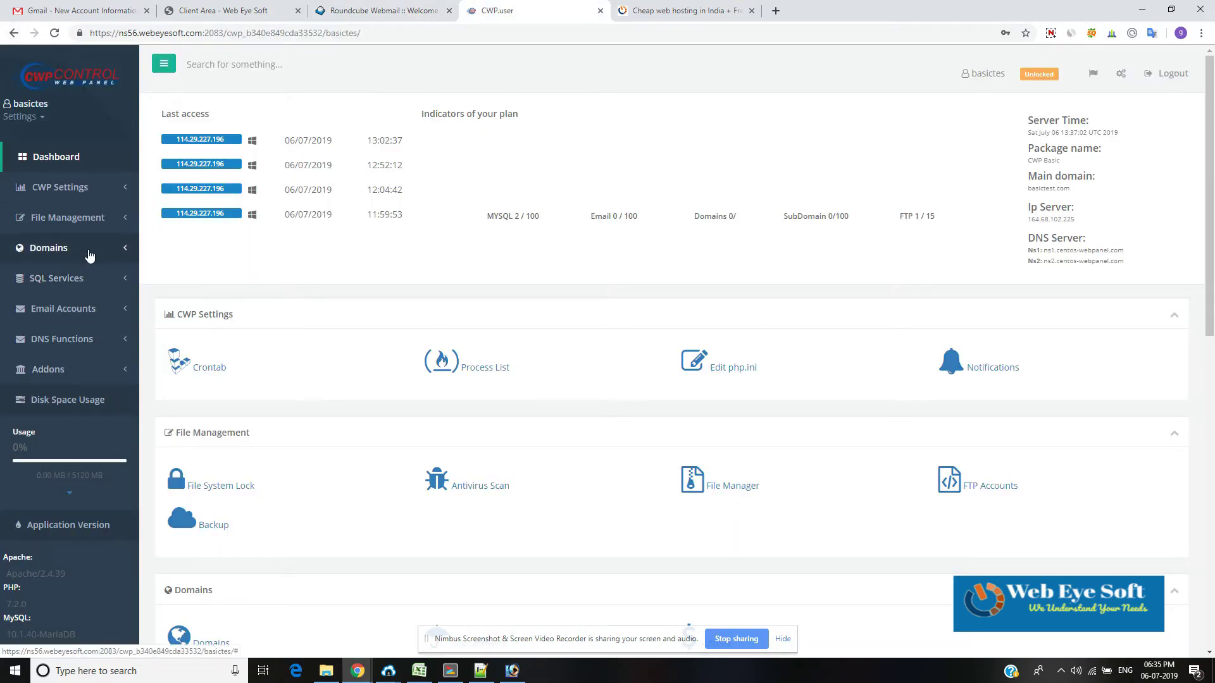
click(106, 311)
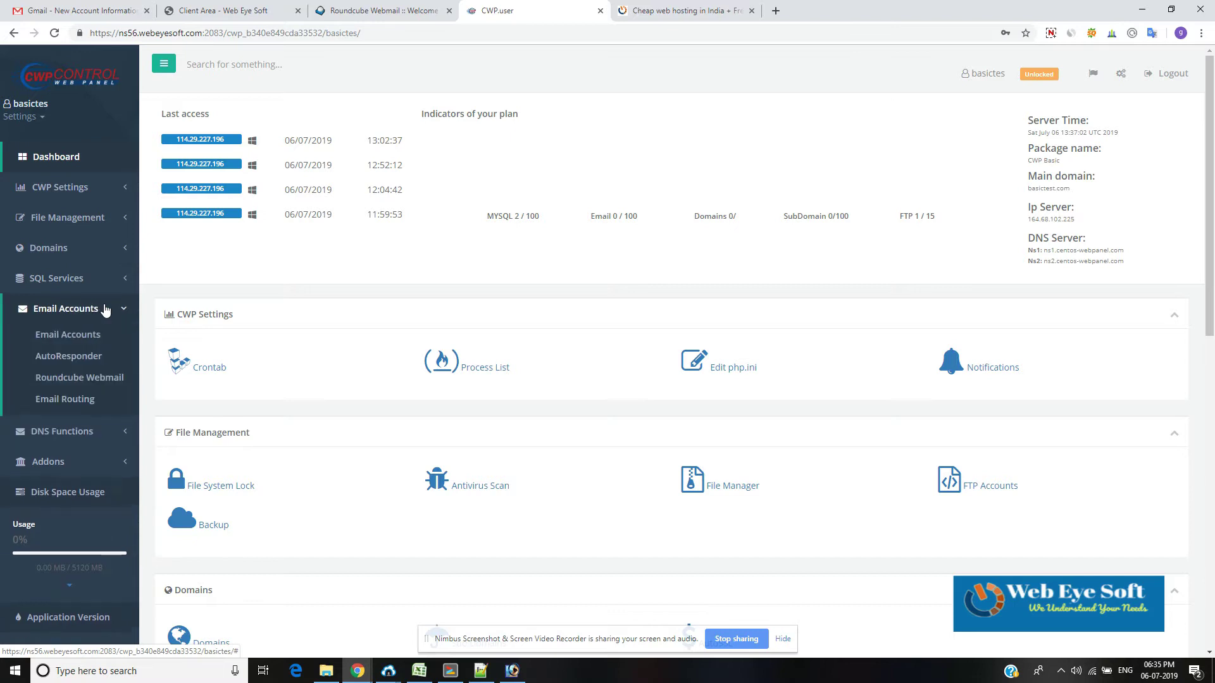
click(85, 340)
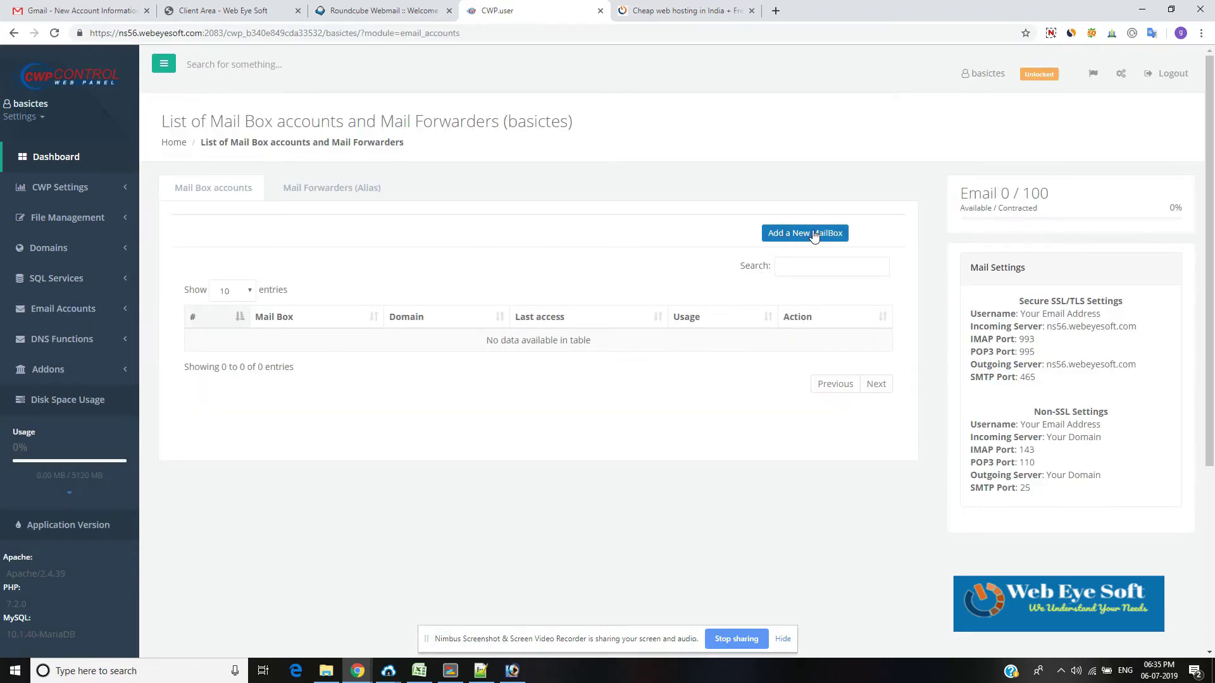
click(814, 237)
click(471, 143)
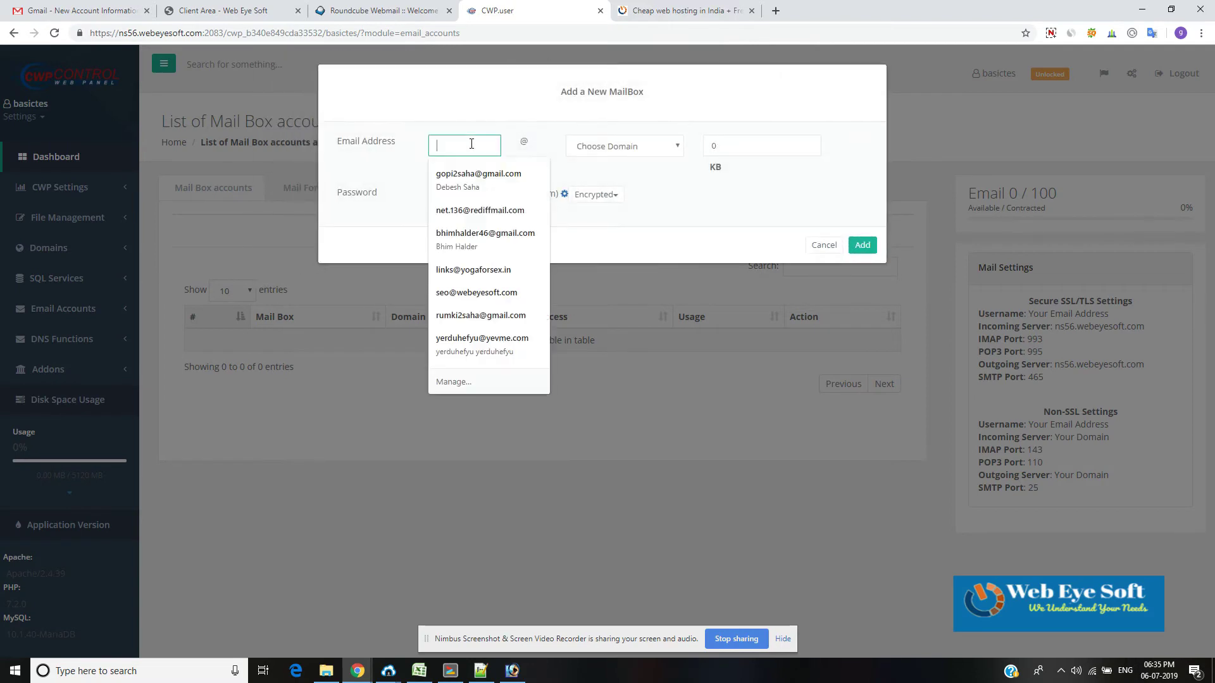
text(test)
key(Tab)
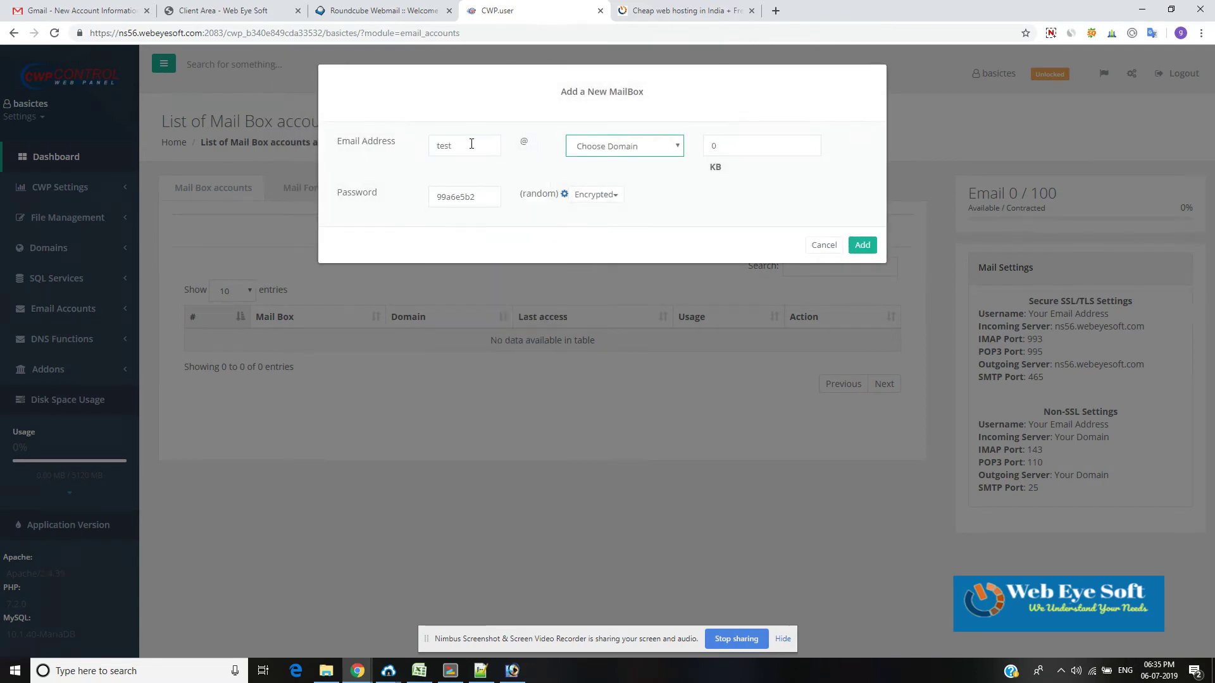
click(633, 147)
click(628, 175)
key(Tab)
text(250)
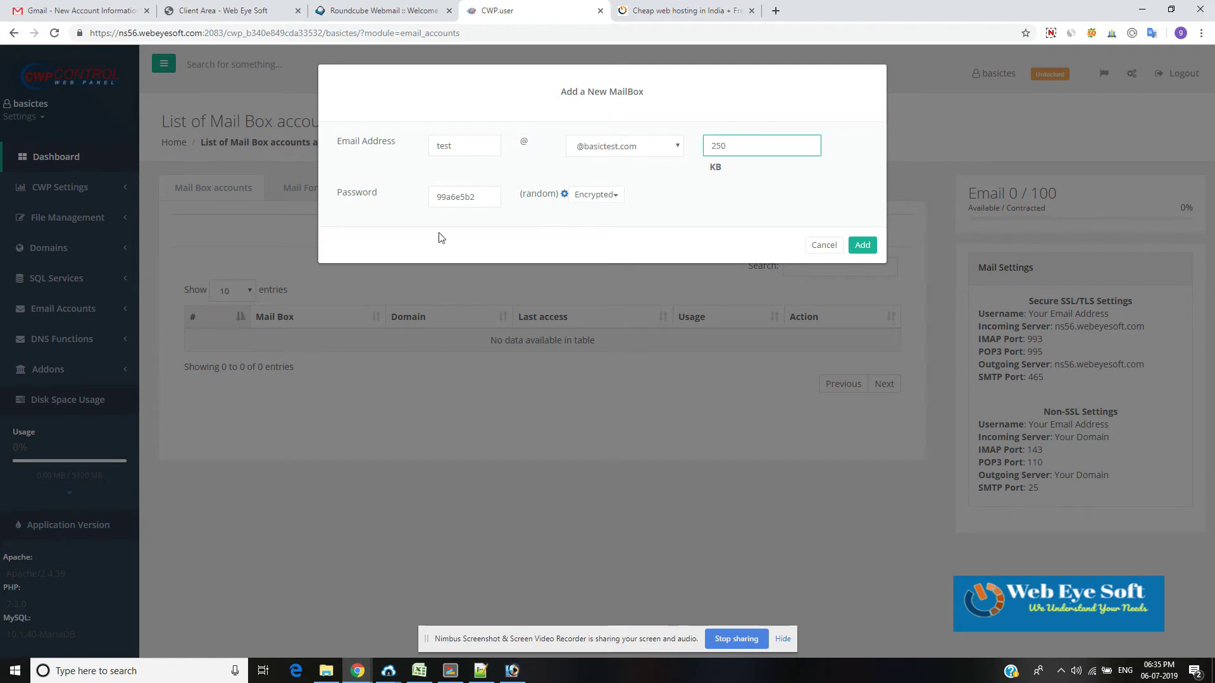
click(453, 196)
click(860, 249)
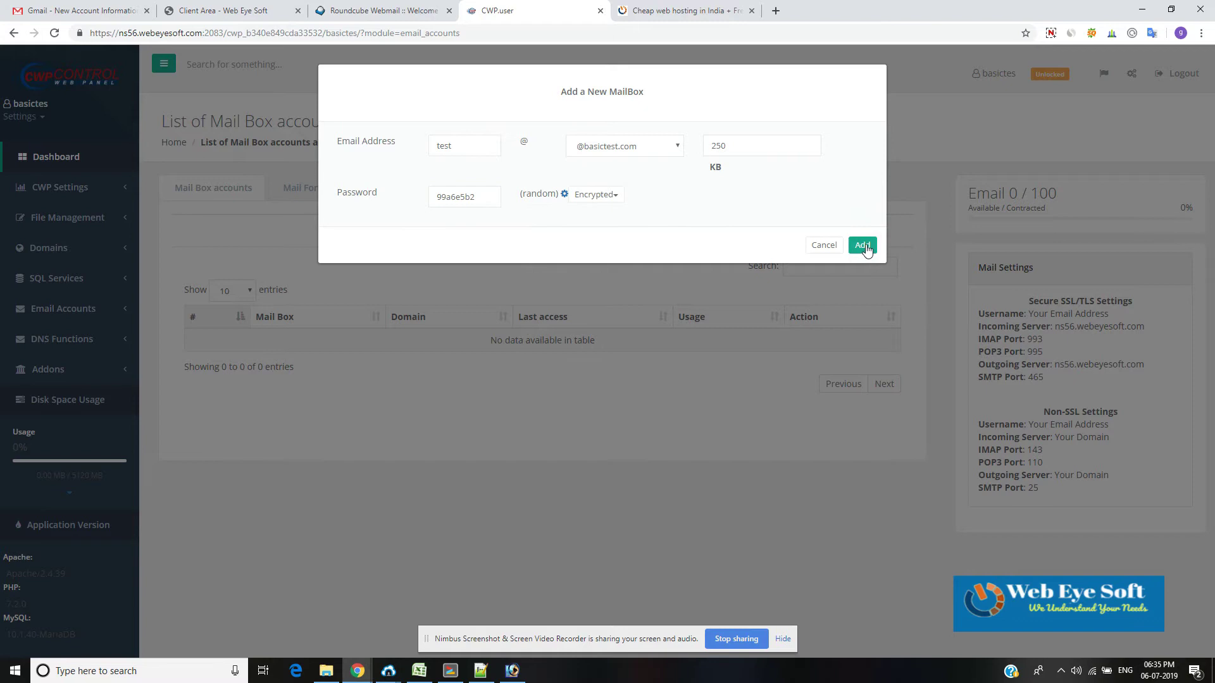
click(865, 249)
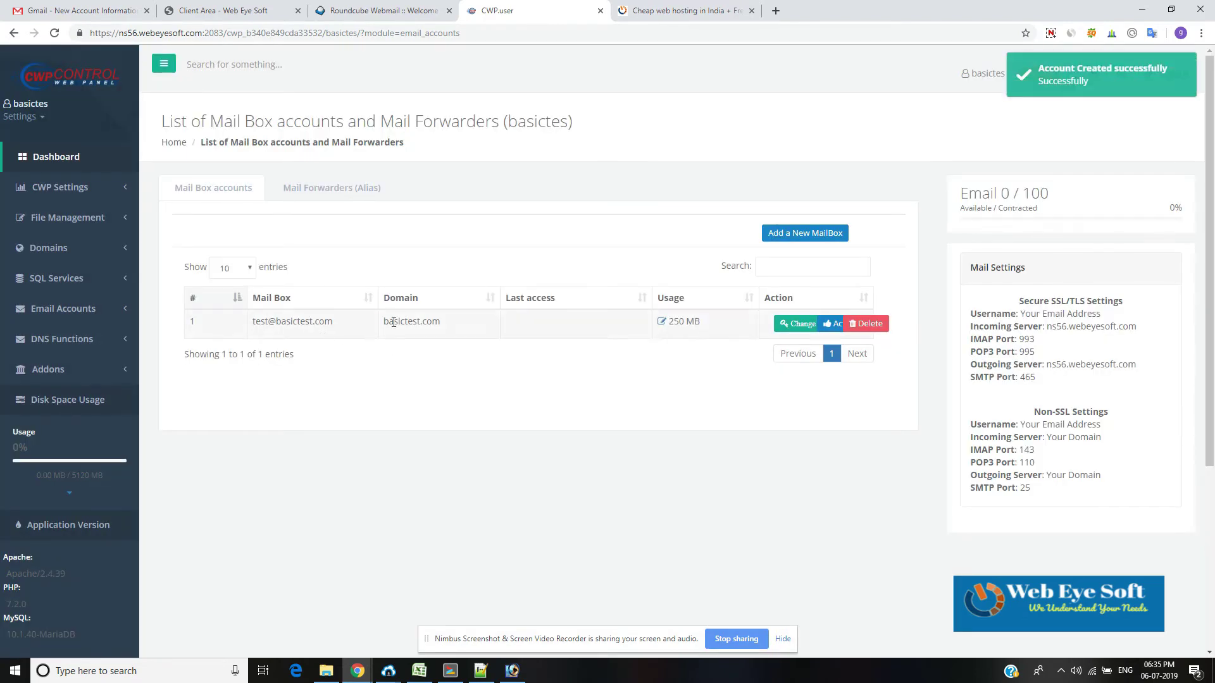
- Paste the new mailbox's password into the Roundcube login form
click(383, 6)
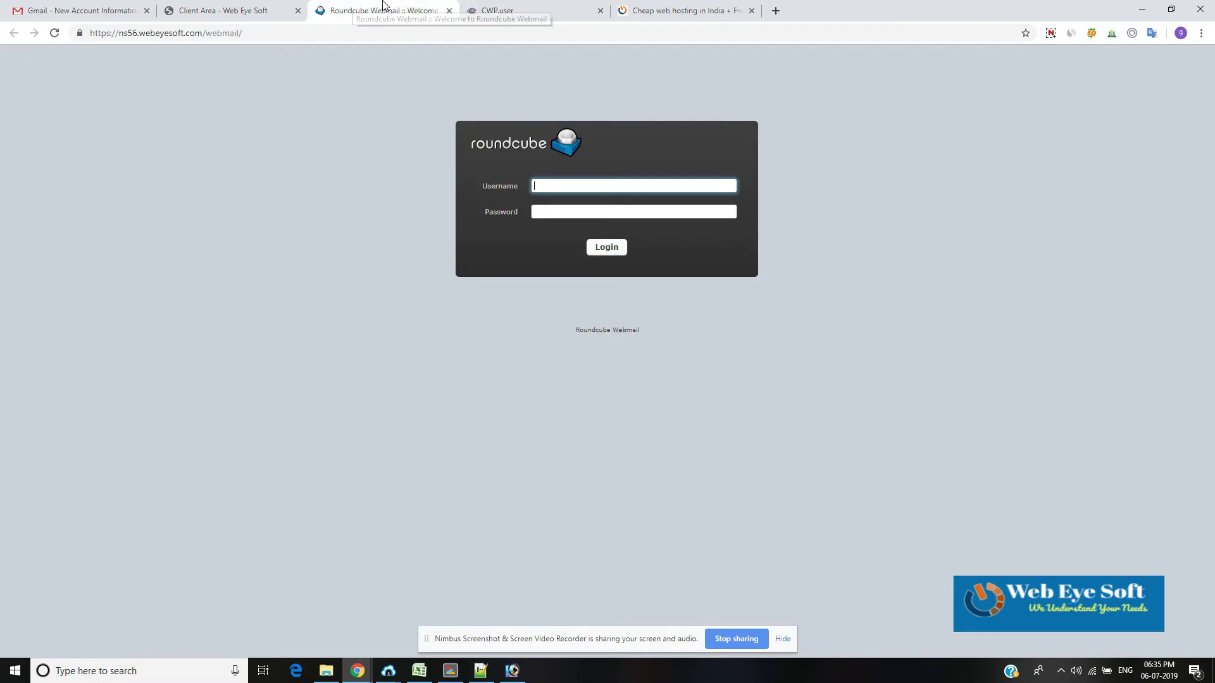
key(Tab)
key(ctrl+v)
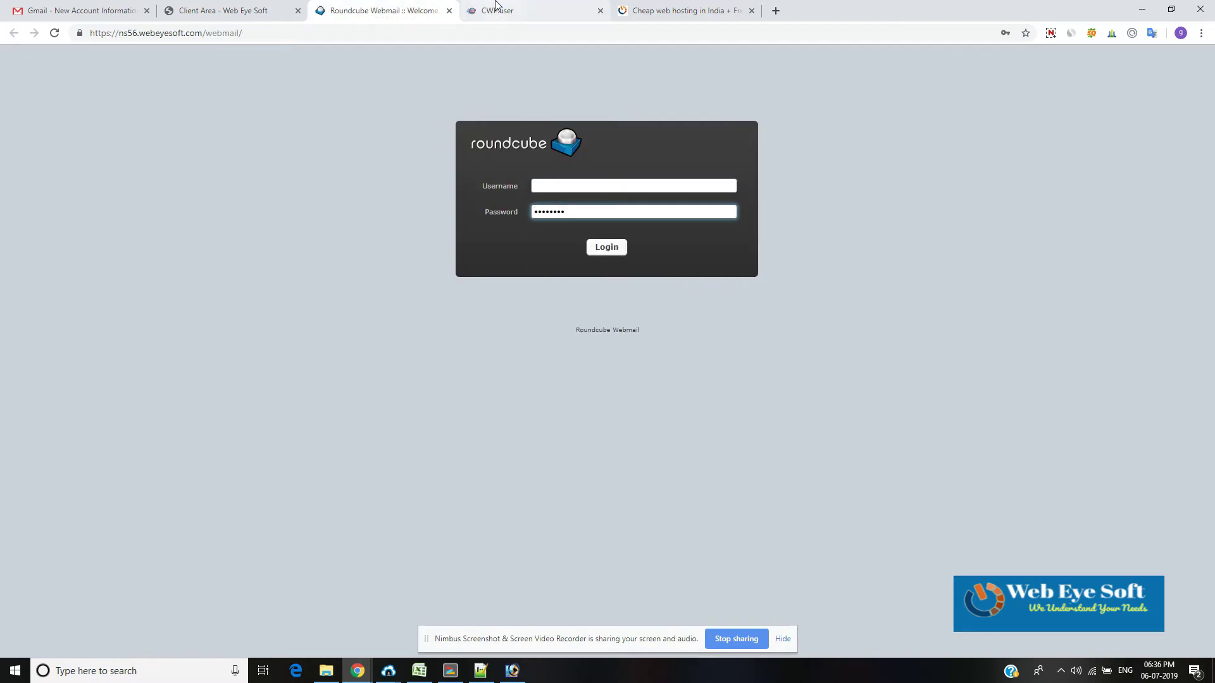
click(495, 5)
drag(253, 326, 328, 323)
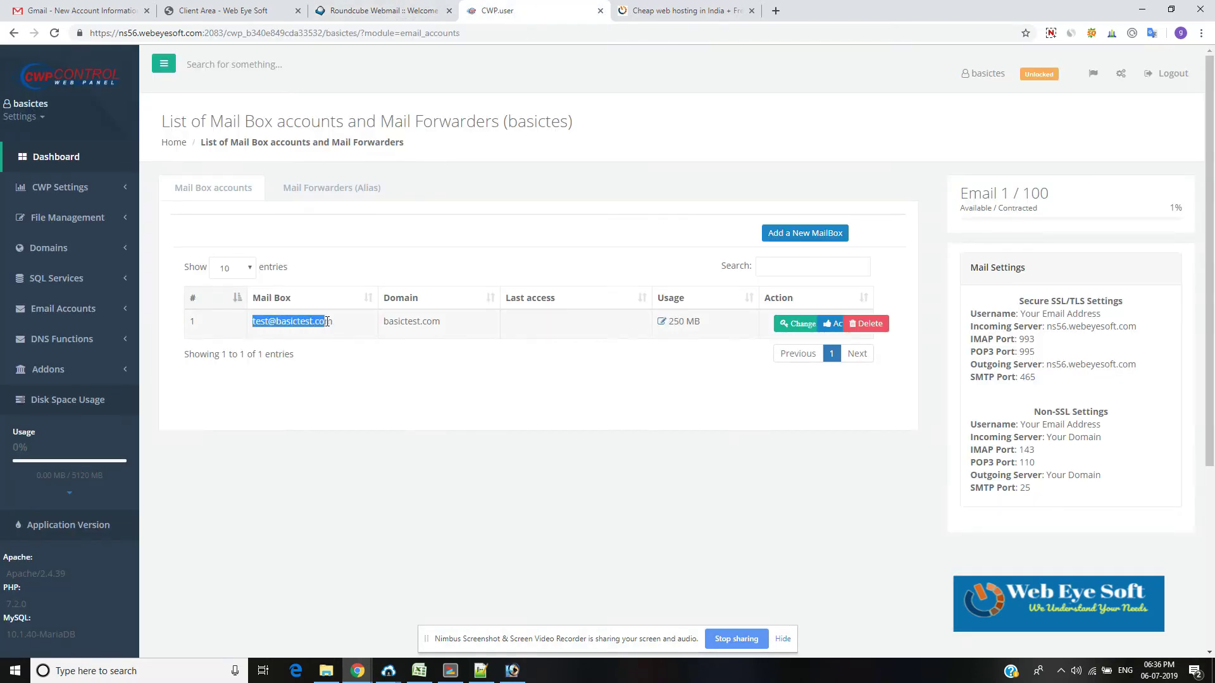
click(380, 5)
click(558, 184)
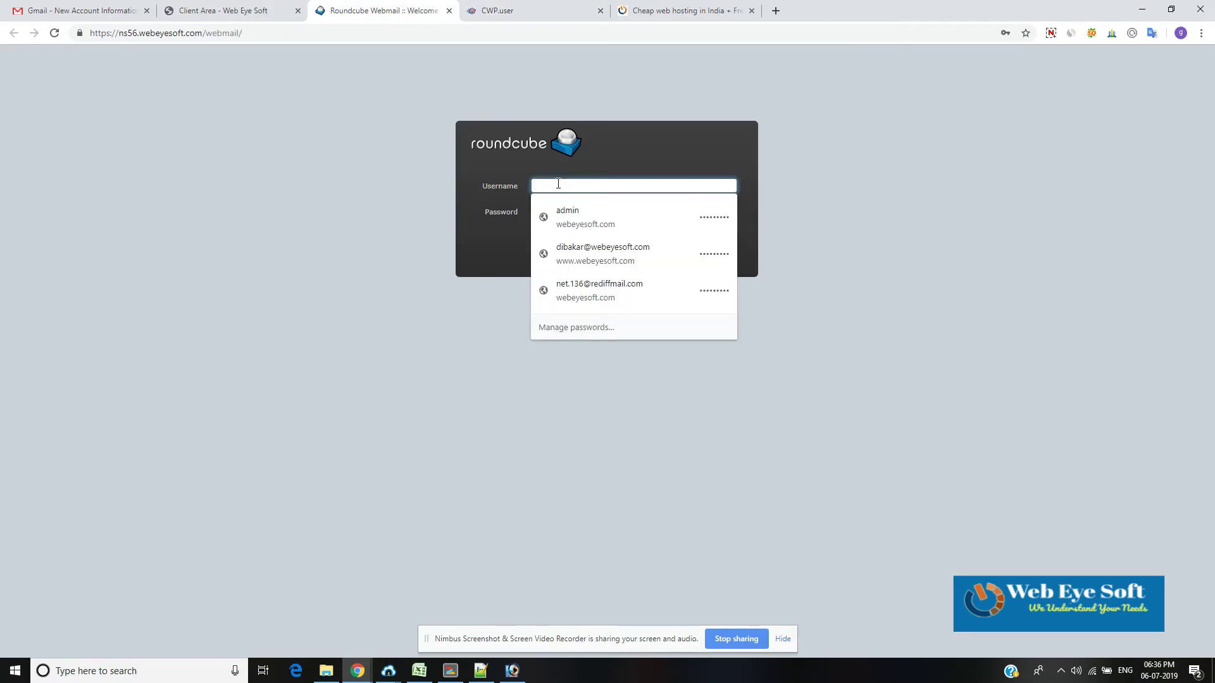
key(ctrl+v)
- Log in to Roundcube, dismiss Chrome's save-password offer, and start a new message
click(607, 248)
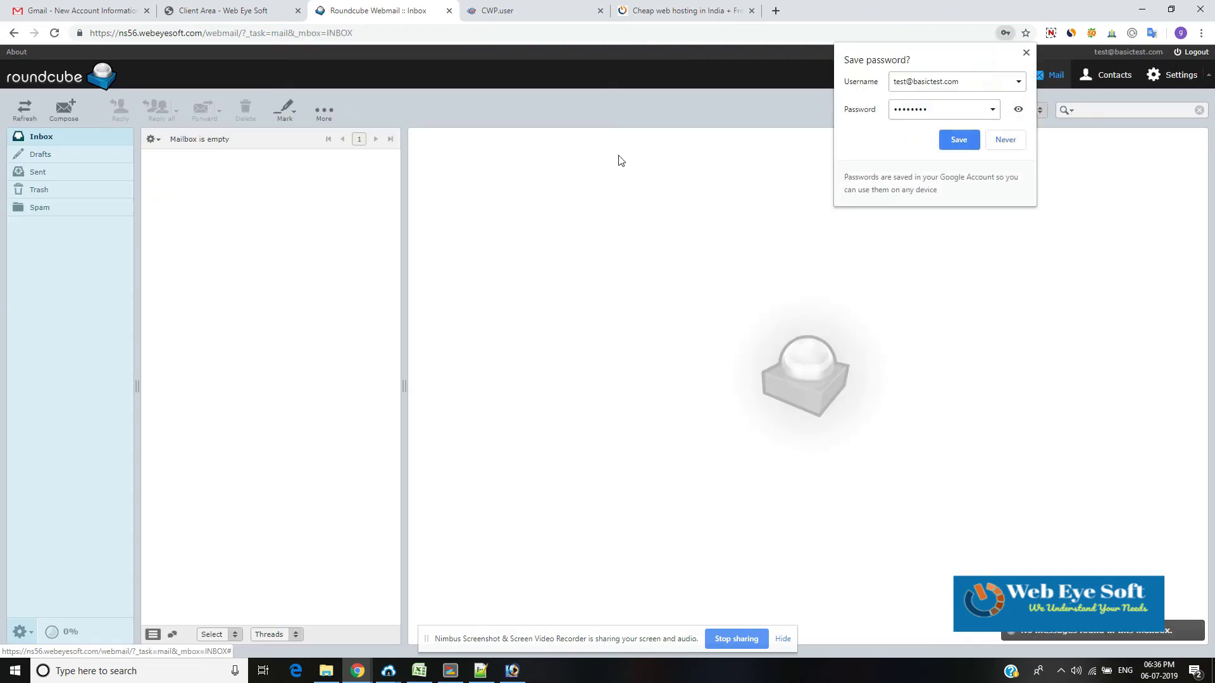
click(1031, 55)
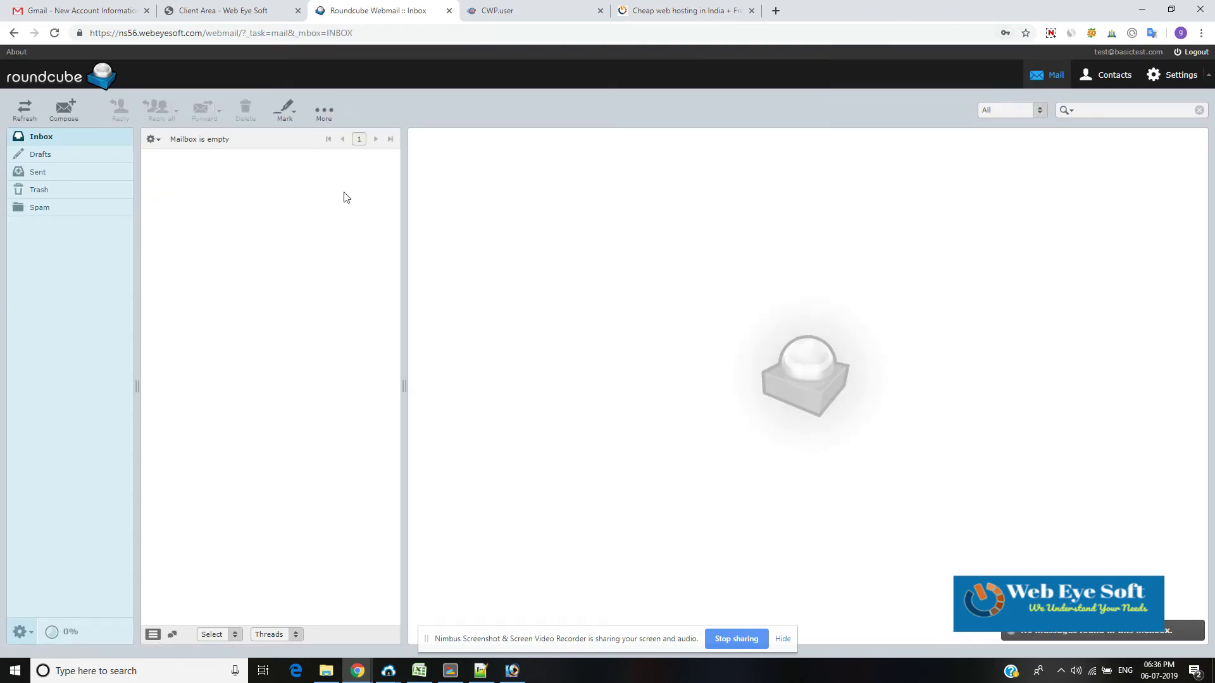
click(64, 114)
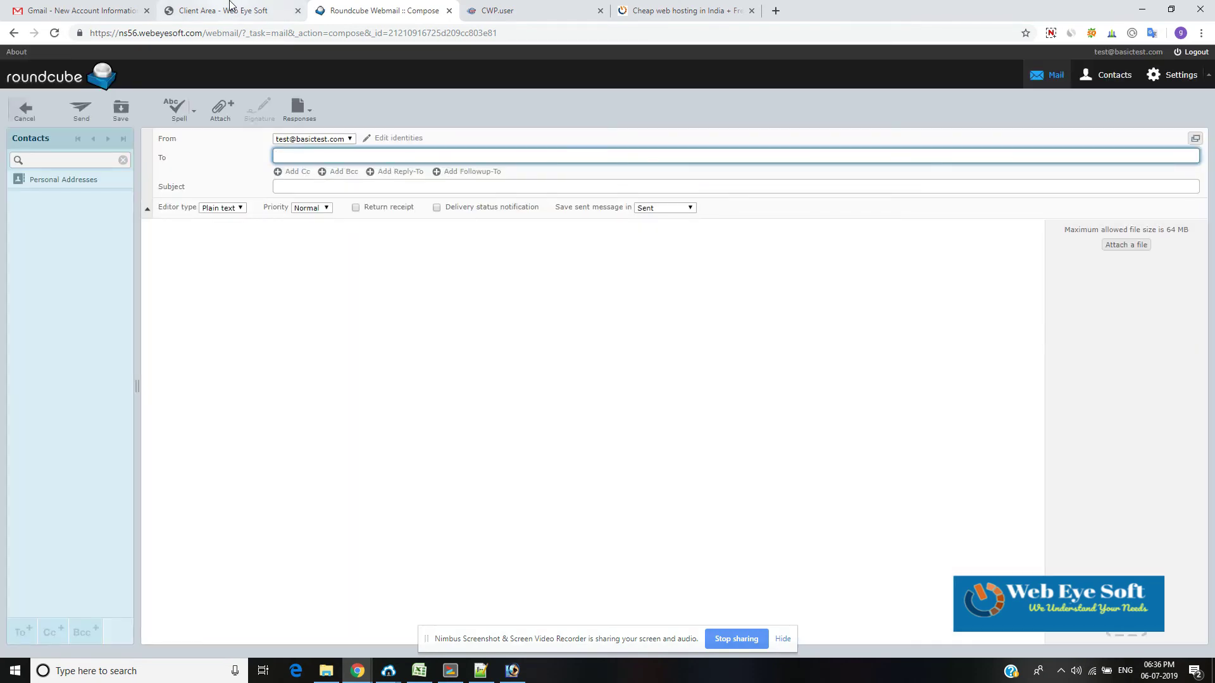
click(230, 8)
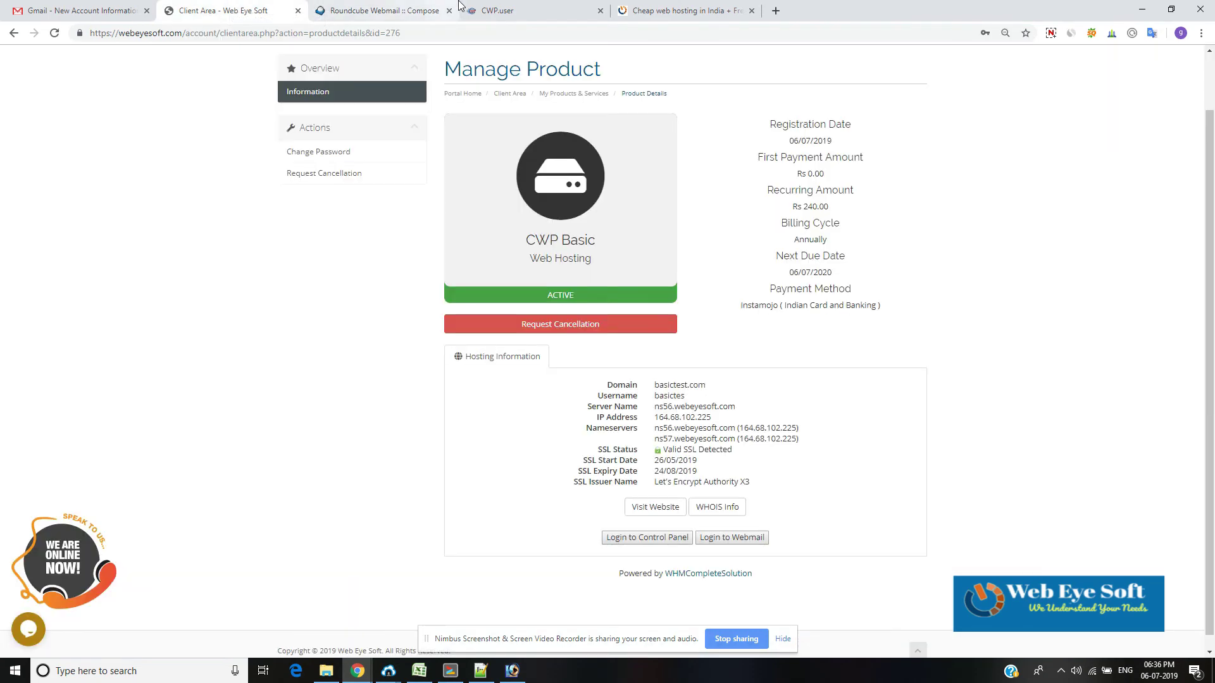
click(485, 12)
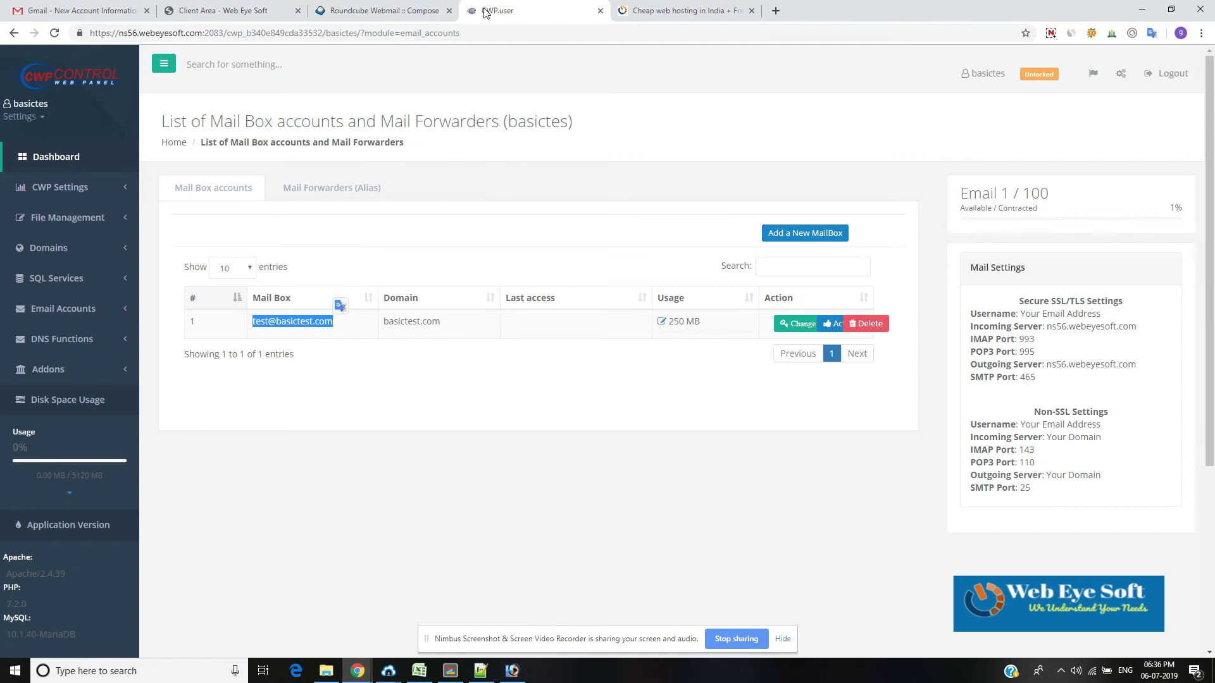
click(121, 308)
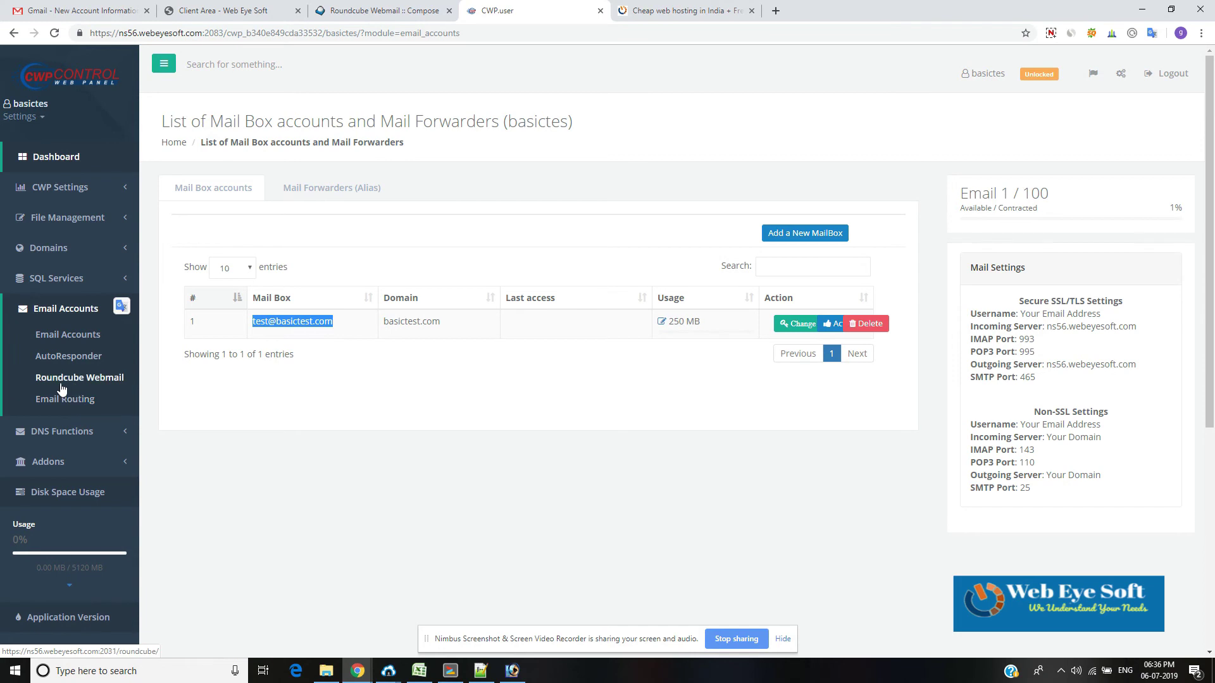